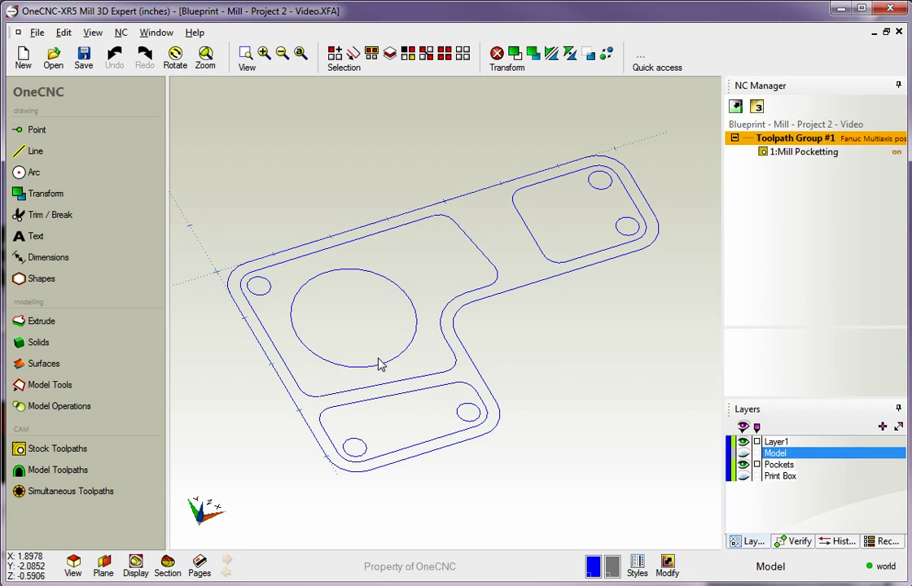
# Start a Clean Circle operation on the large circle and bring up Select Tool
pyautogui.click(42, 453)
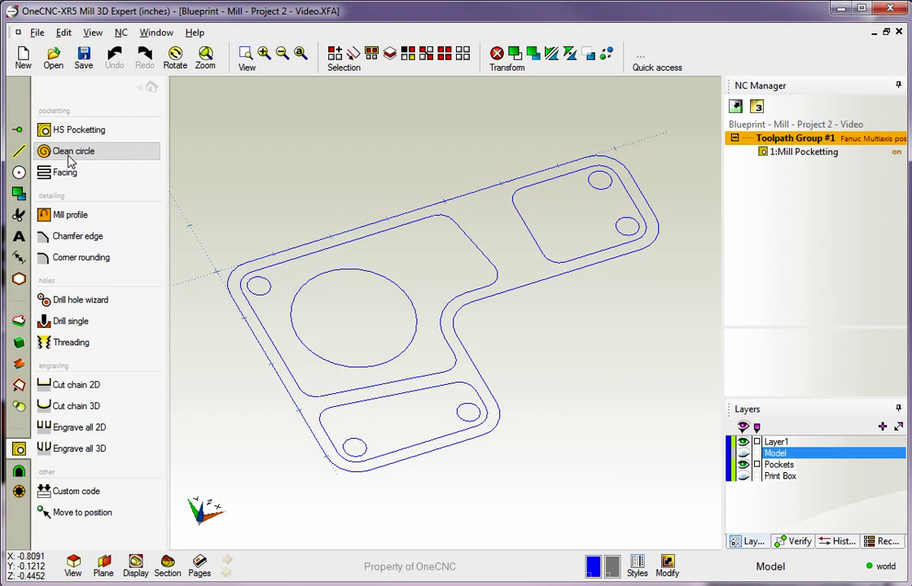
pyautogui.click(70, 153)
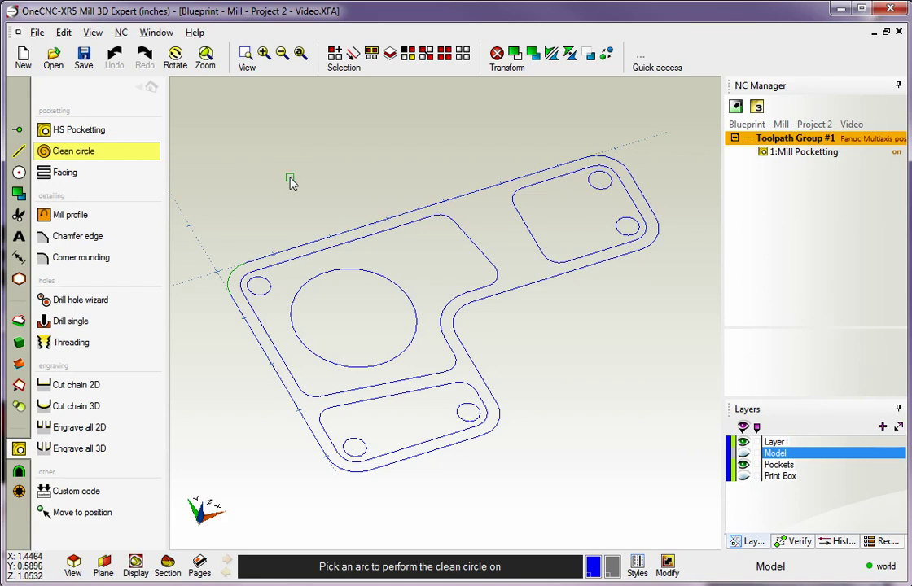
pyautogui.click(339, 273)
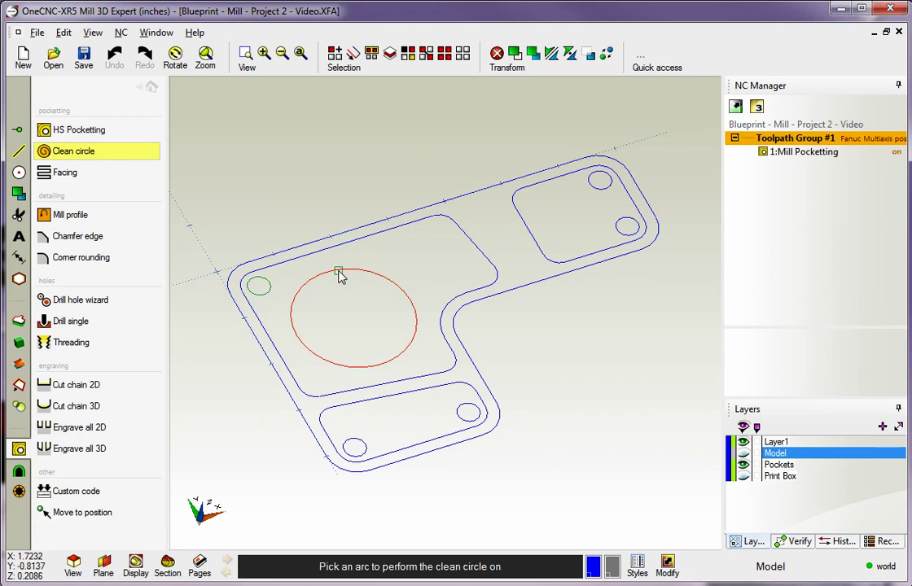
pyautogui.rightClick(329, 168)
pyautogui.moveTo(312, 24); pyautogui.dragTo(139, 17)
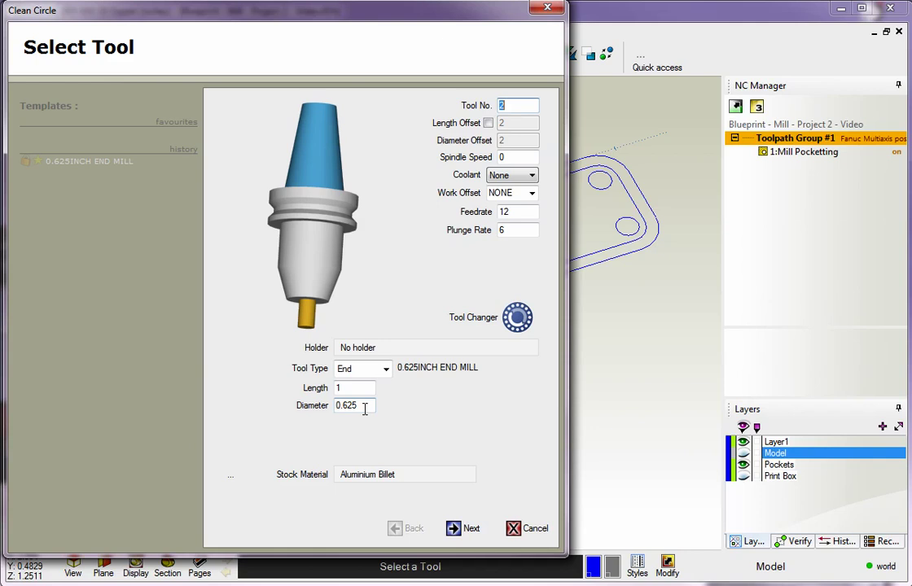
# Check tool 2, the 0.625 inch end mill, and its feedrate and plunge rate values
pyautogui.doubleClick(503, 106)
pyautogui.doubleClick(515, 212)
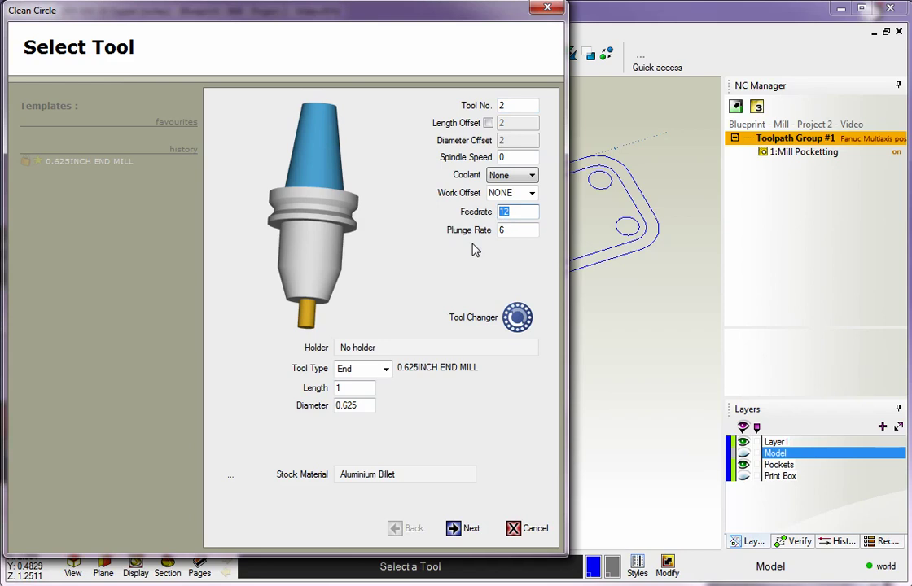
pyautogui.doubleClick(515, 230)
# On the Clearances page, set Material Z Top to -.75 and begin entering Final Z -1.1
pyautogui.click(453, 530)
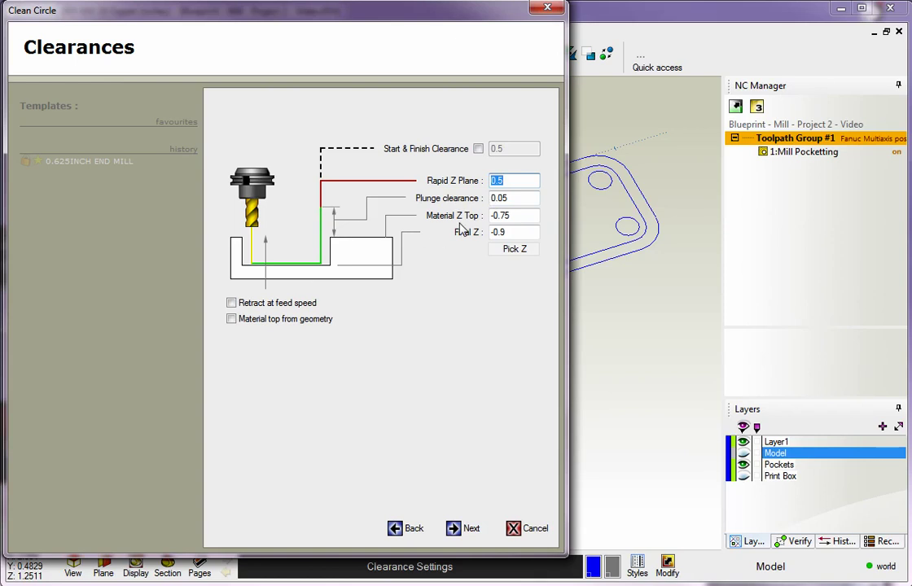
pyautogui.moveTo(432, 18)
pyautogui.mouseDown()
pyautogui.moveTo(251, 36)
pyautogui.moveTo(72, 16)
pyautogui.mouseUp()
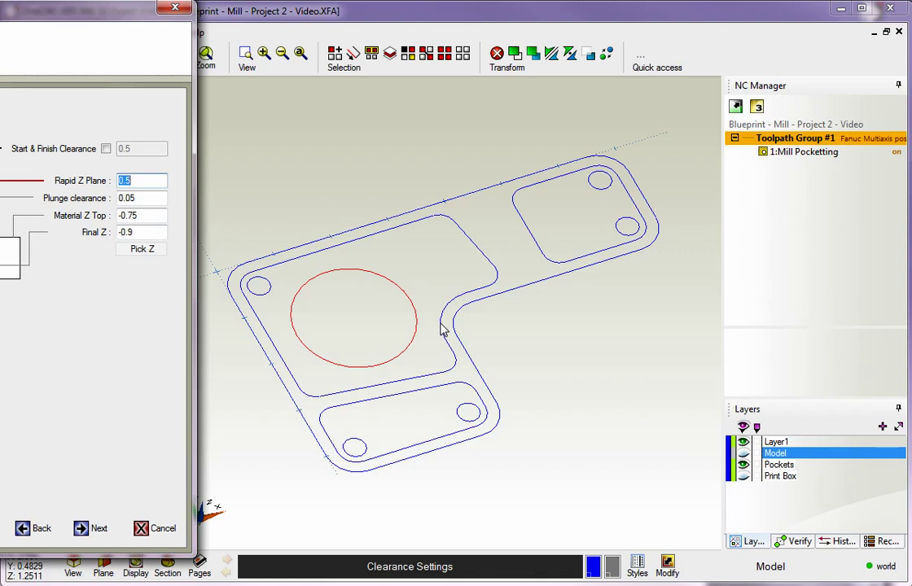
pyautogui.moveTo(94, 14); pyautogui.dragTo(468, 15)
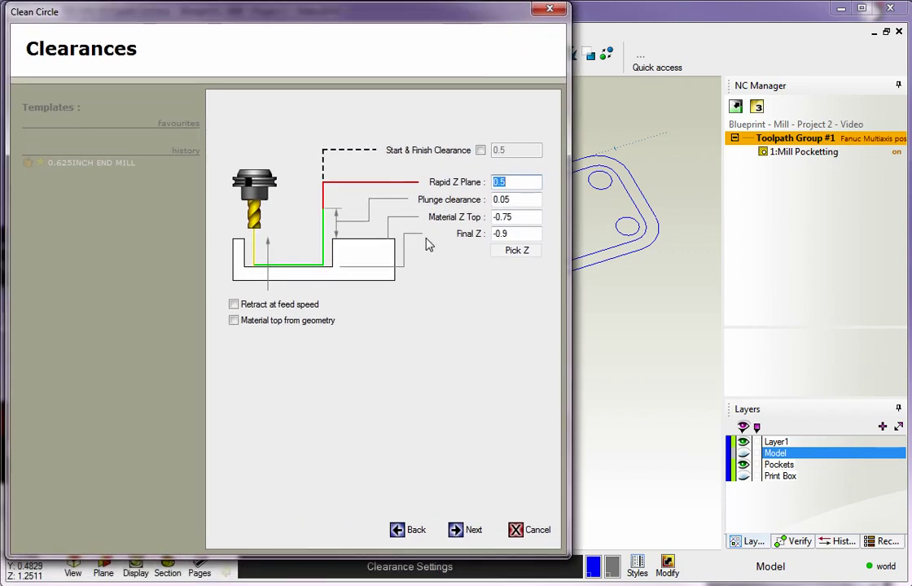
pyautogui.click(523, 218)
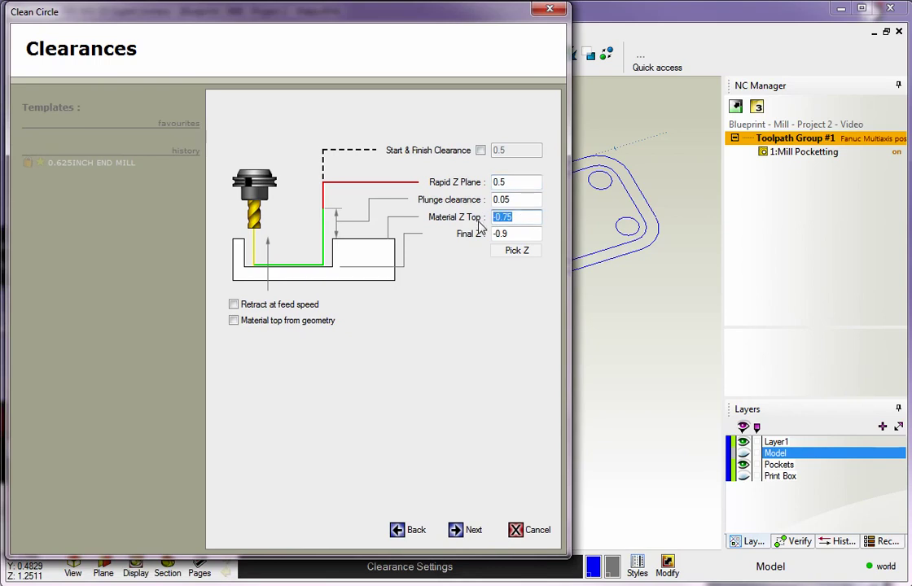
pyautogui.write('0')
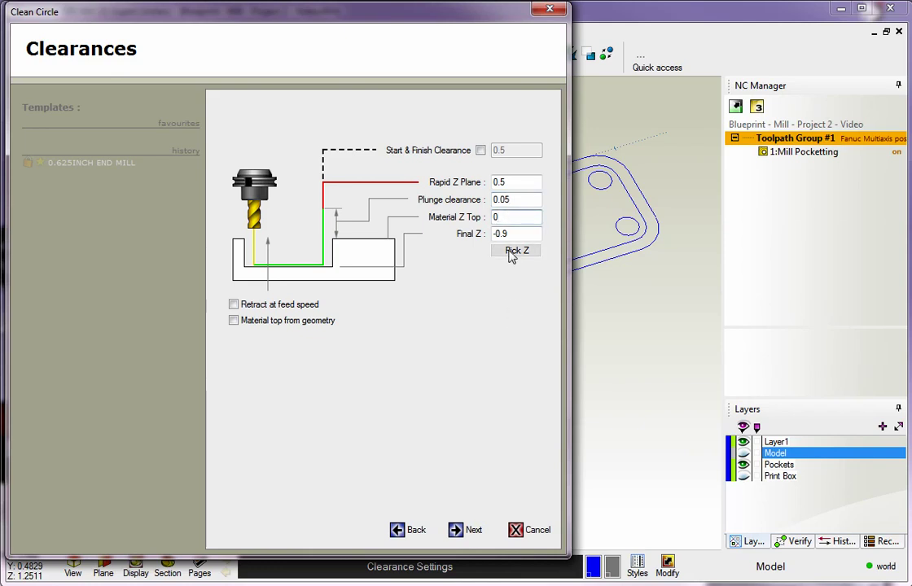
pyautogui.doubleClick(510, 217)
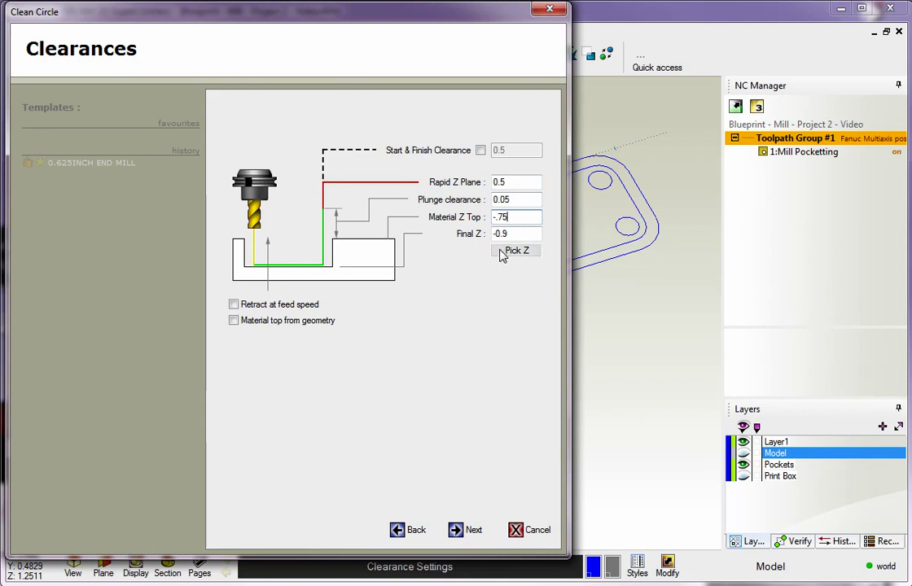
pyautogui.press('Tab')
pyautogui.write('-')
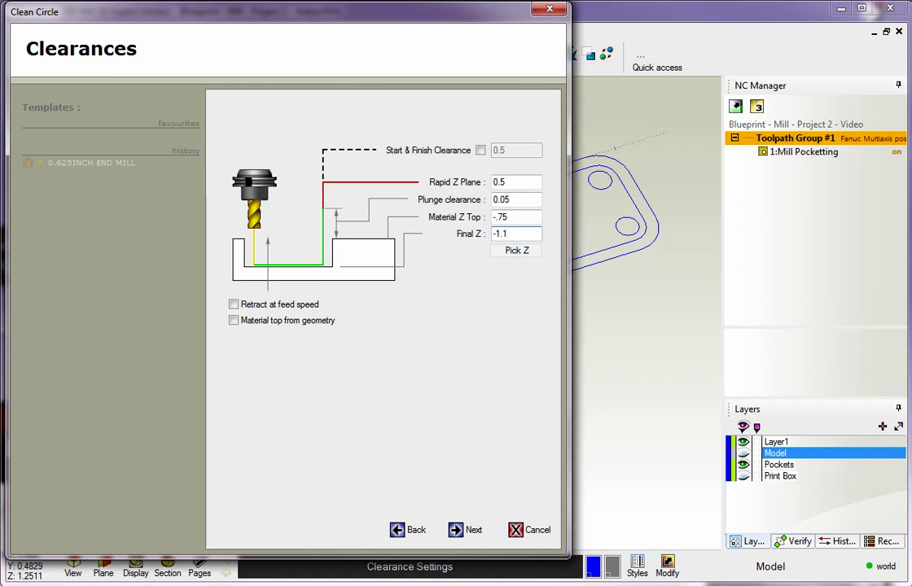
pyautogui.click(456, 529)
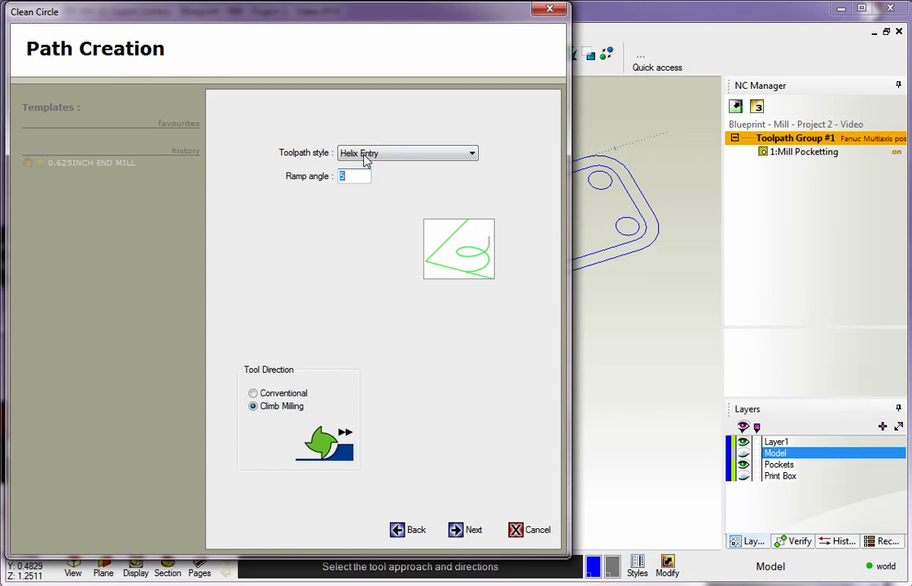
pyautogui.click(435, 158)
pyautogui.click(401, 163)
pyautogui.click(446, 159)
pyautogui.click(408, 174)
pyautogui.click(453, 156)
pyautogui.click(399, 184)
pyautogui.click(417, 155)
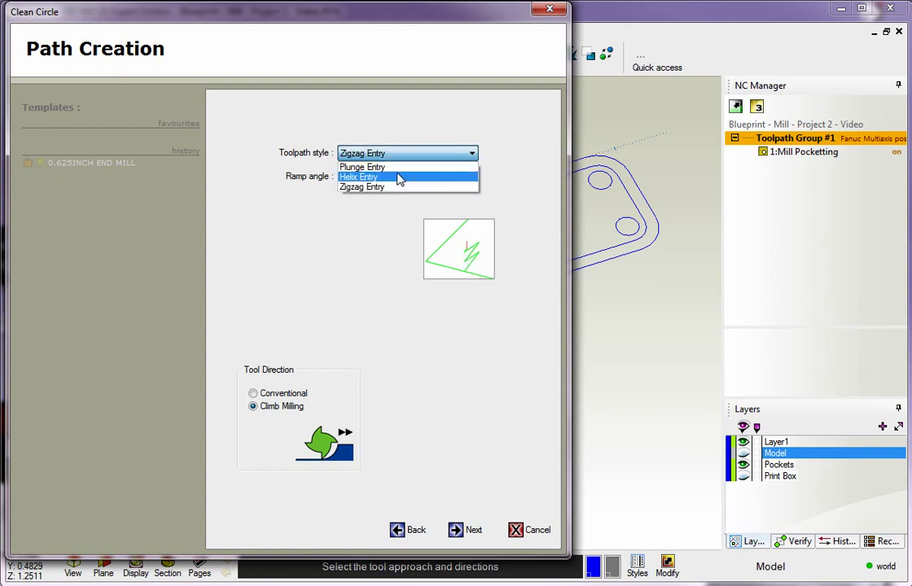
pyautogui.click(401, 178)
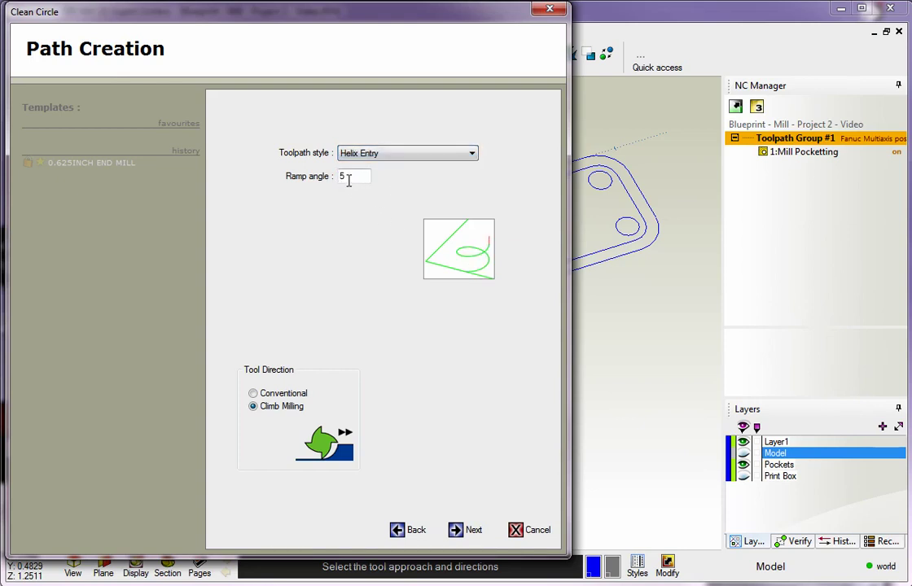
pyautogui.click(253, 397)
pyautogui.click(255, 405)
pyautogui.click(254, 398)
pyautogui.click(254, 407)
# Set Auto stepover to 30% of tool diameter and enable 0.1 rough depths
pyautogui.click(457, 531)
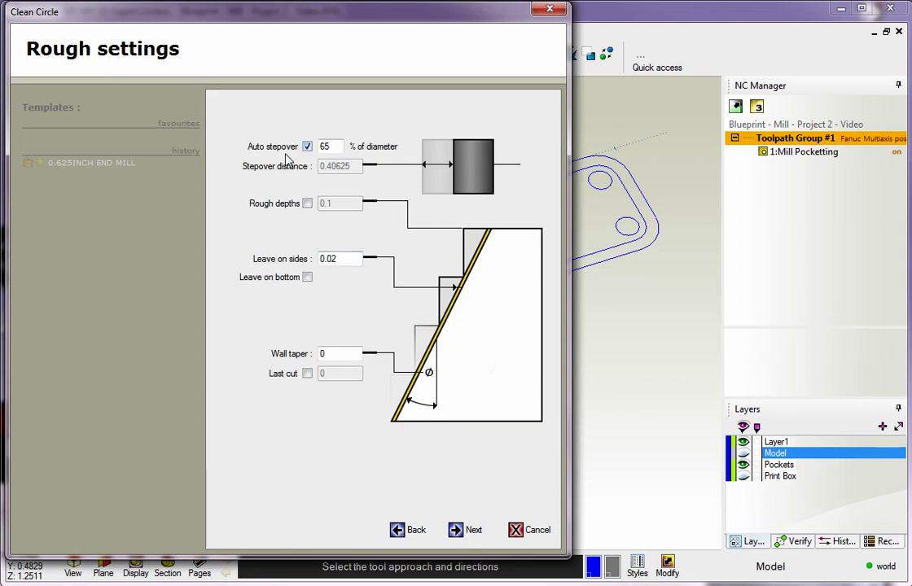
pyautogui.doubleClick(323, 149)
pyautogui.write('30')
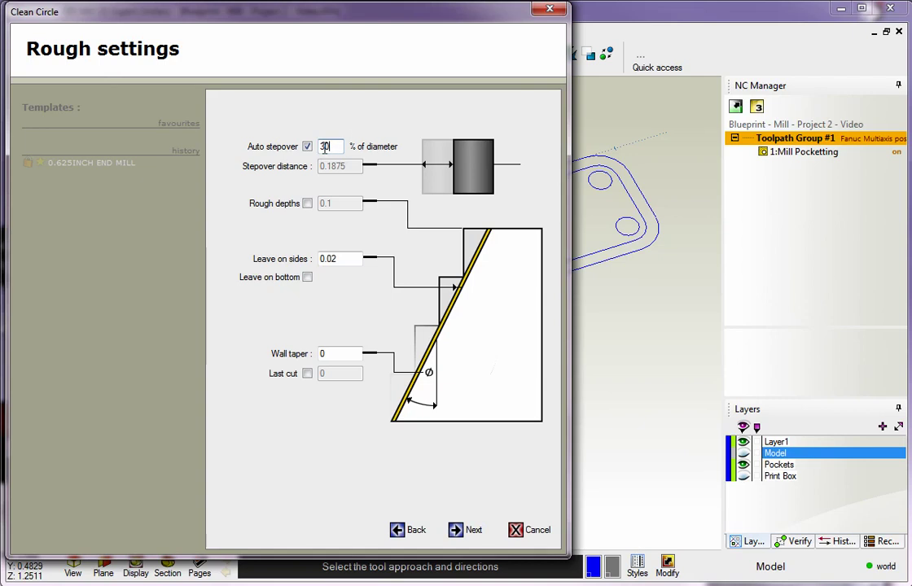
pyautogui.click(307, 203)
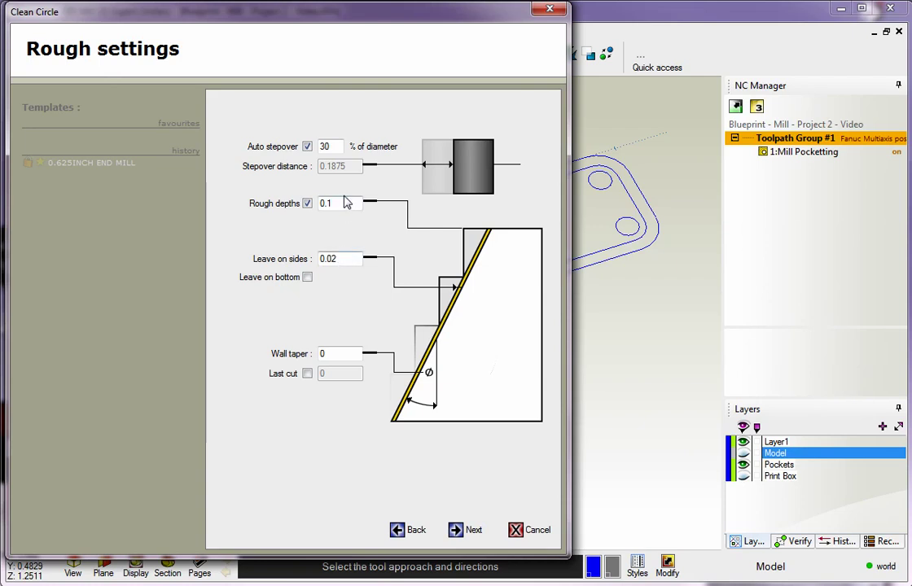
pyautogui.click(466, 531)
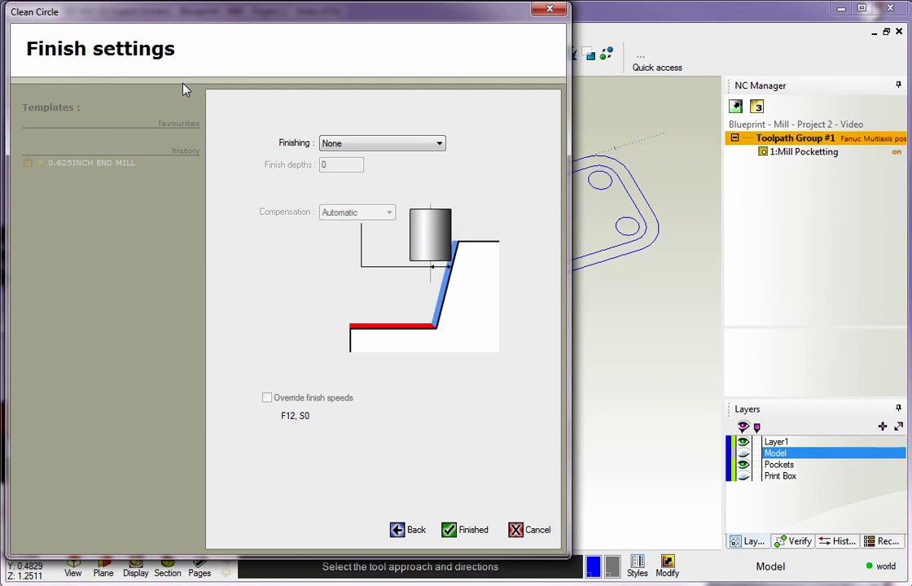
# Set Finishing to Bottom only, after briefly trying finishing at the rough depths
pyautogui.click(361, 145)
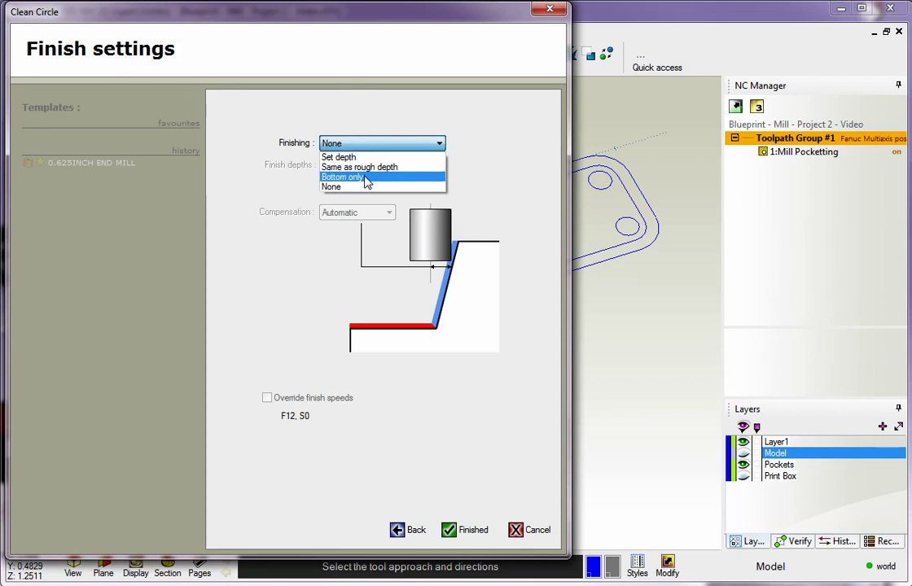
pyautogui.click(365, 177)
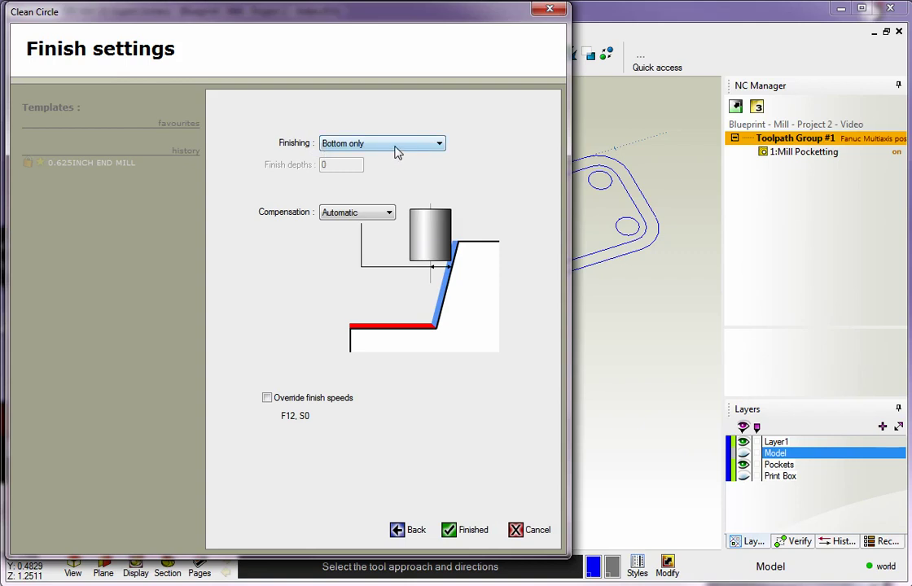
pyautogui.click(407, 531)
pyautogui.click(465, 530)
pyautogui.click(439, 145)
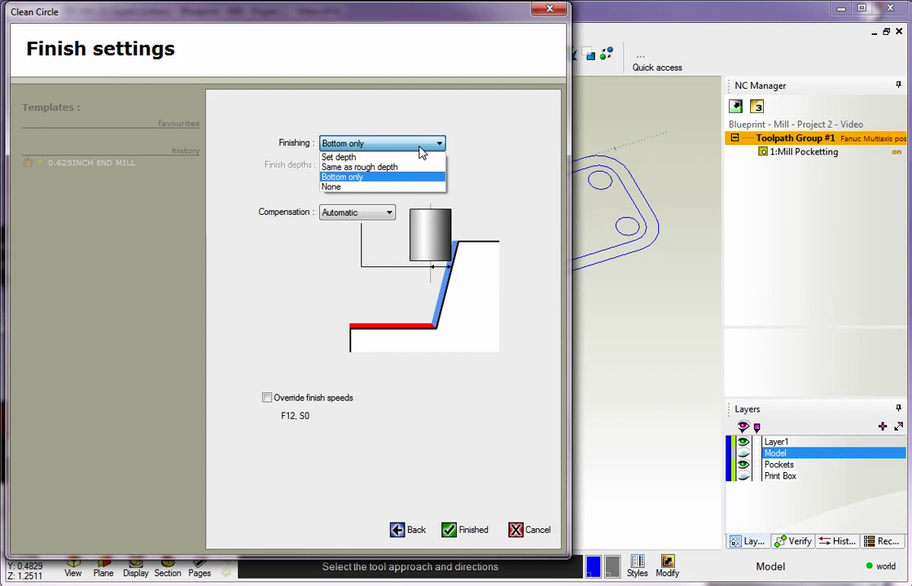
pyautogui.click(356, 167)
pyautogui.click(423, 145)
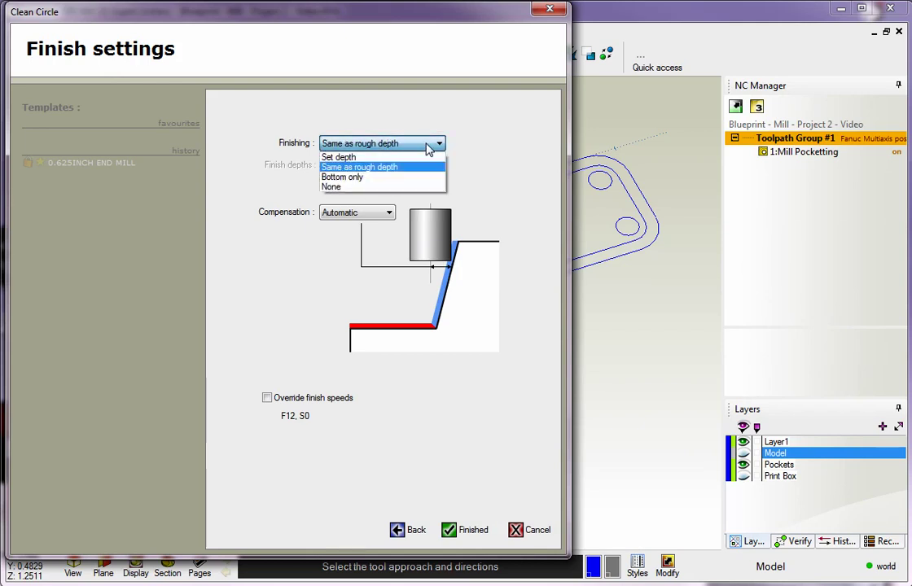
pyautogui.click(355, 176)
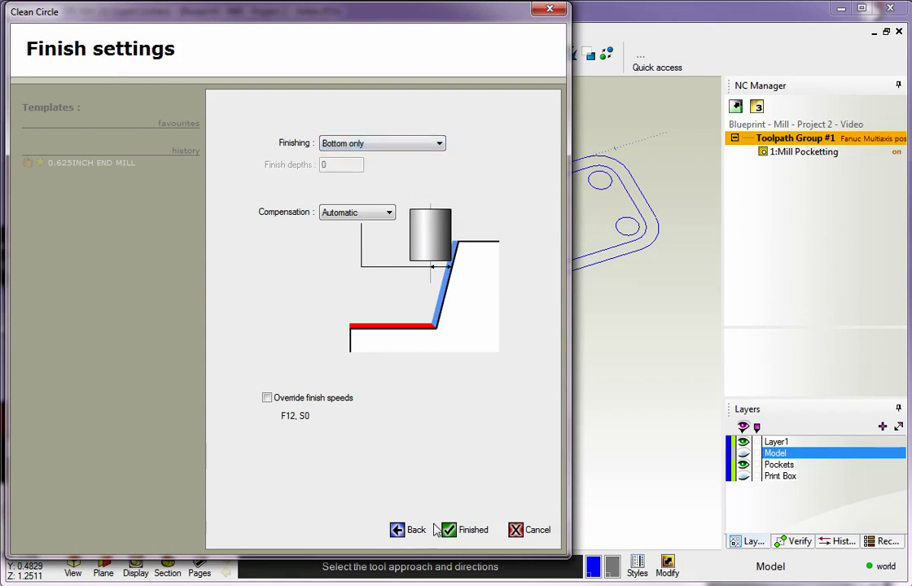
# Keep Automatic compensation and no finish speed override, then generate the toolpath
pyautogui.click(353, 213)
pyautogui.click(359, 228)
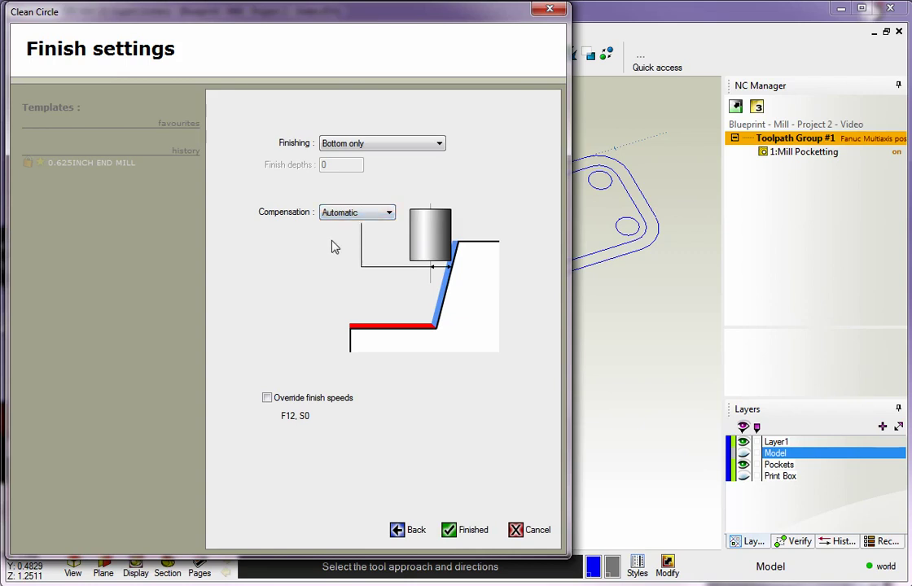
pyautogui.click(268, 399)
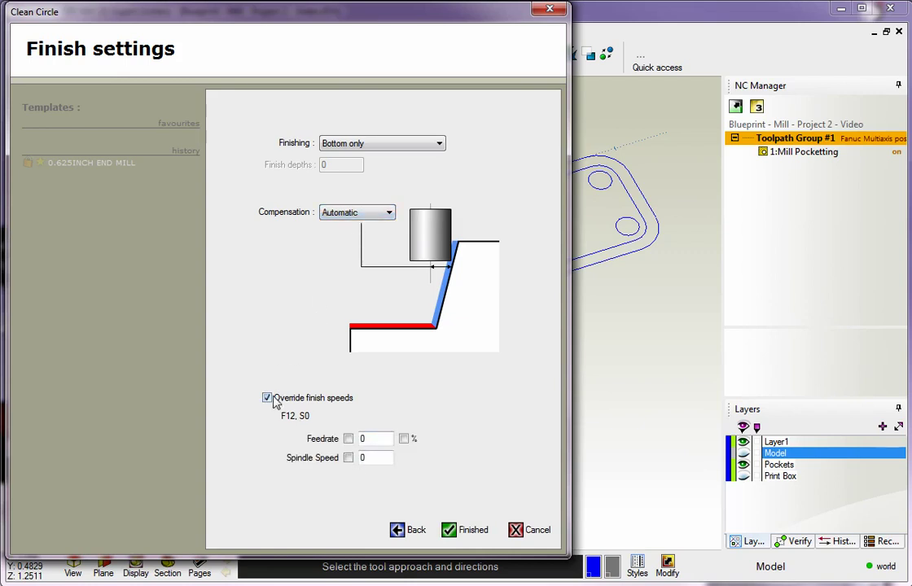
pyautogui.click(267, 398)
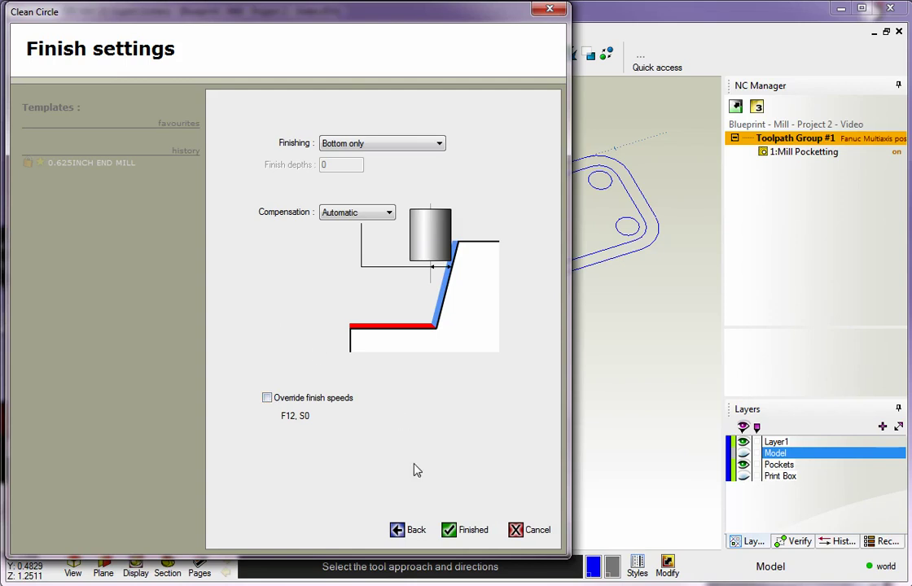
pyautogui.click(454, 532)
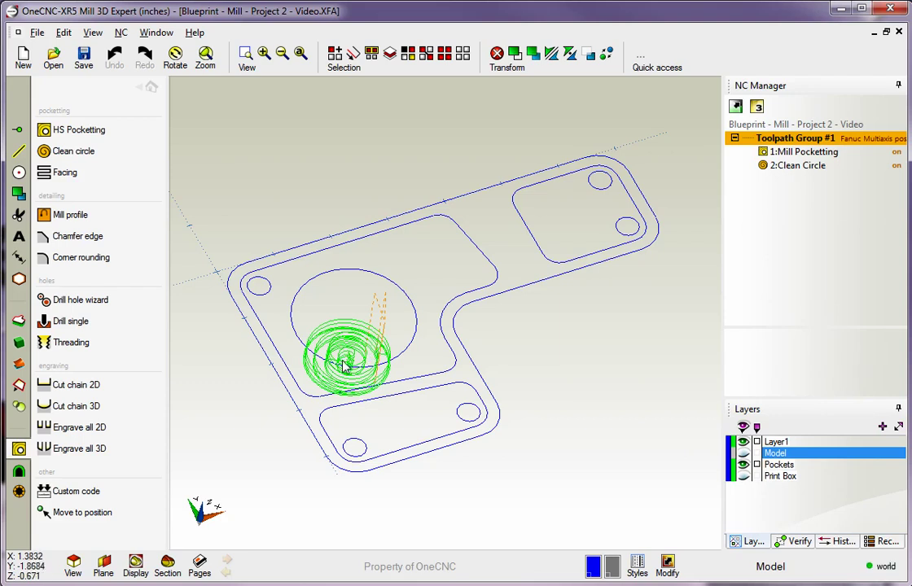
# Return to the main menu of function categories
pyautogui.click(151, 87)
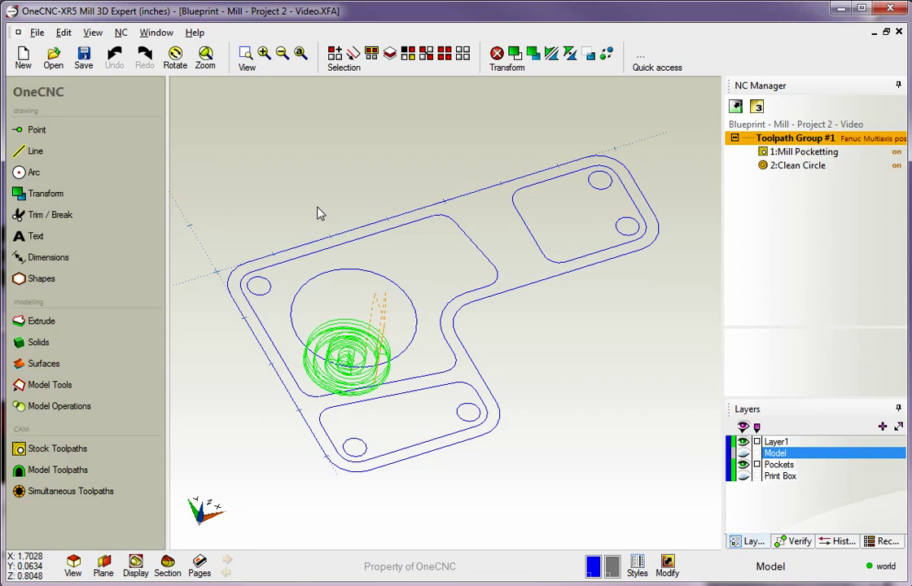